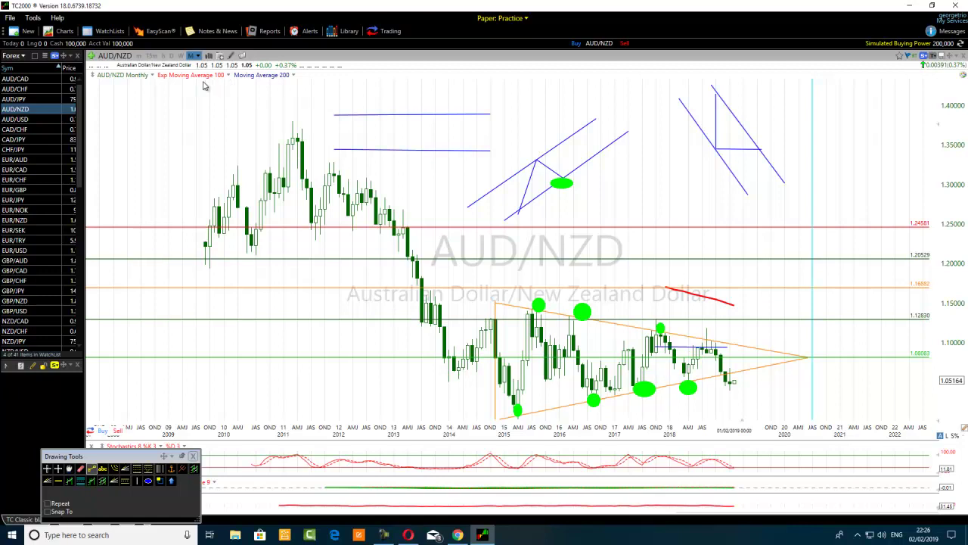
Check the weekly chart's 1.24581 level, then return to monthly zoomed on the 2015–2019 triangle.
click(181, 56)
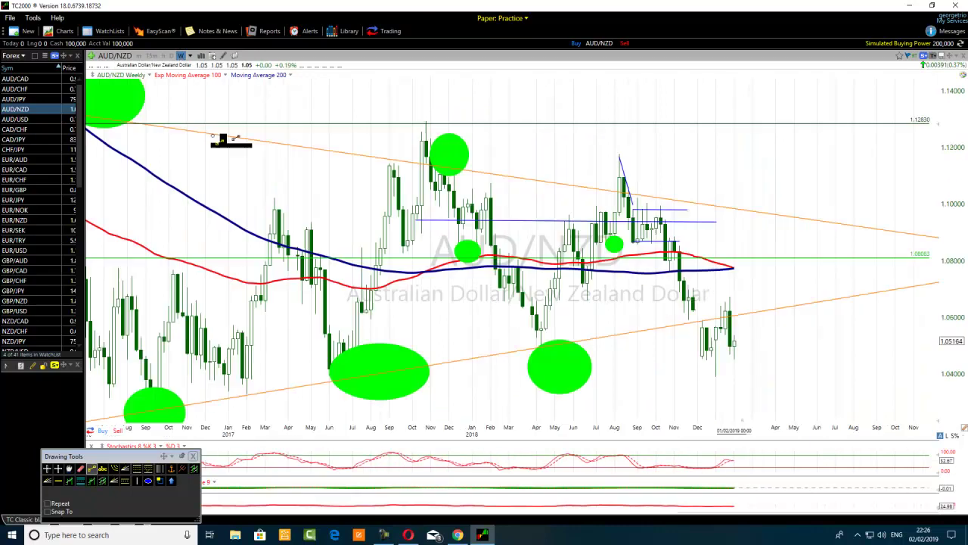
click(359, 228)
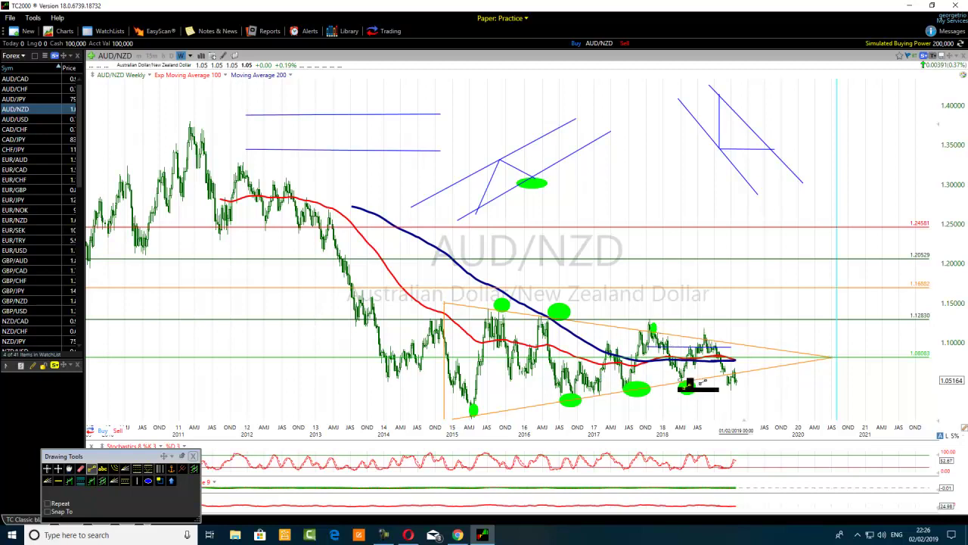
click(192, 56)
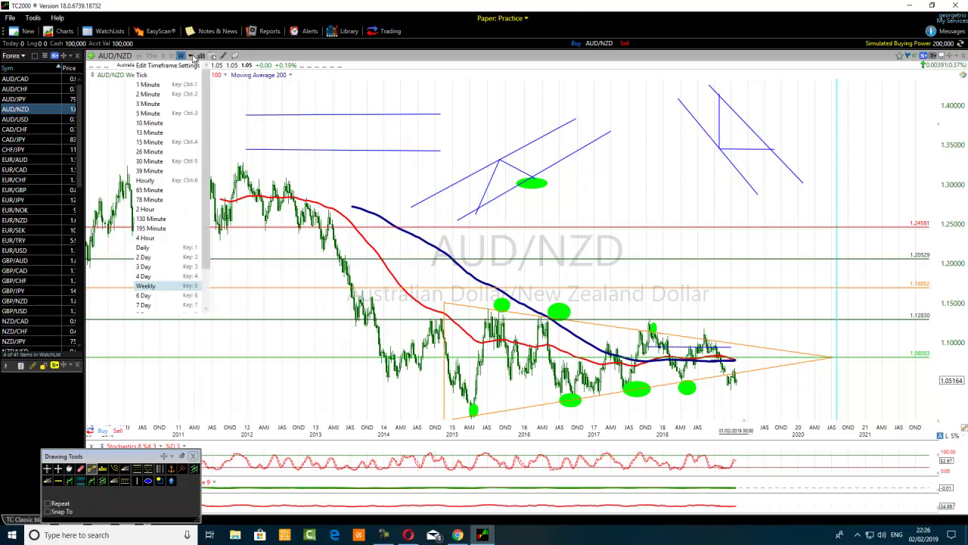
scroll(205, 302, down, 2)
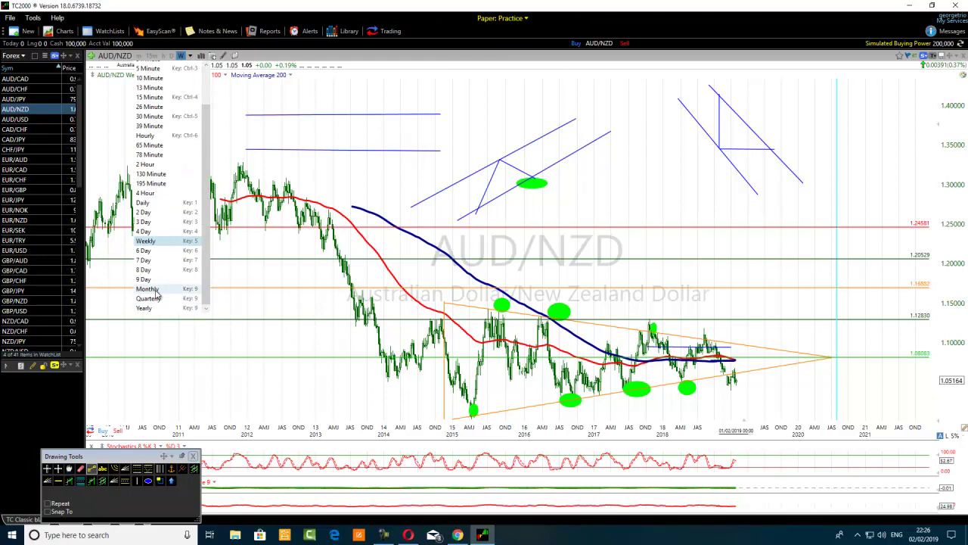
click(148, 289)
scroll(846, 500, up, 3)
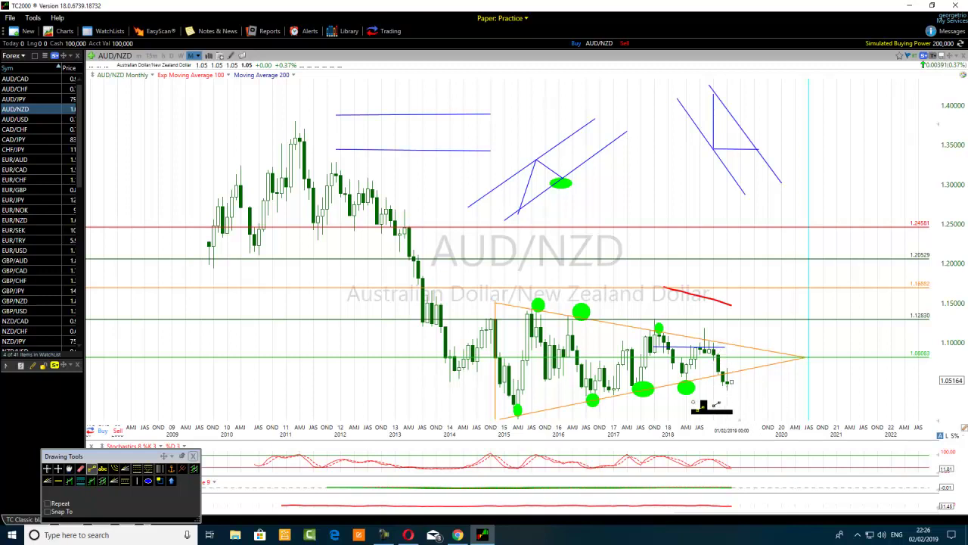
scroll(693, 404, up, 2)
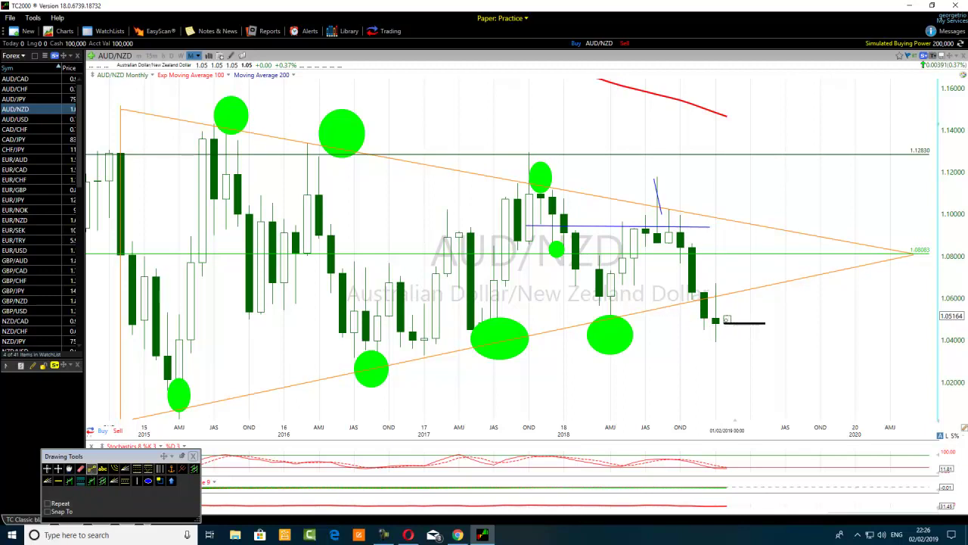
key(Escape)
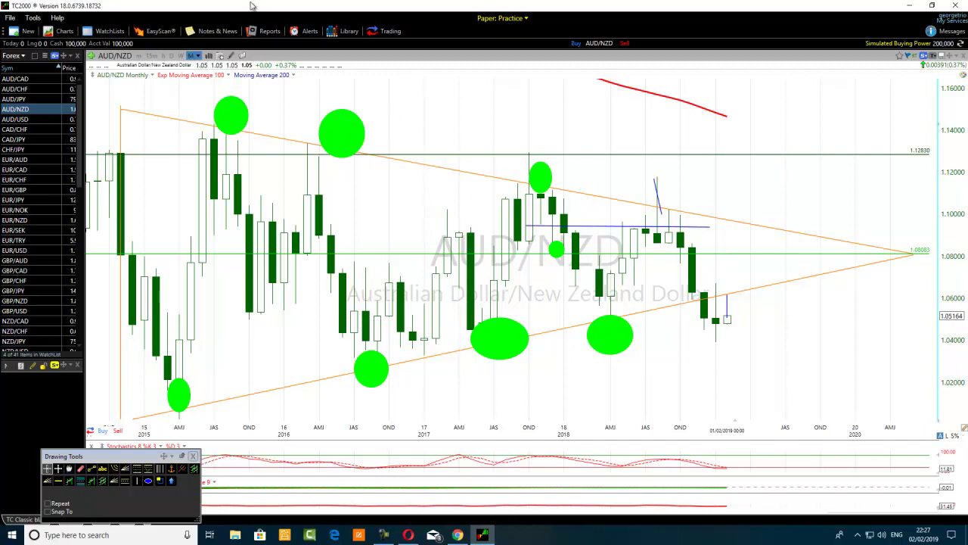
Switch AUD/NZD to the daily timeframe and scroll to the late-2018 price action.
click(171, 55)
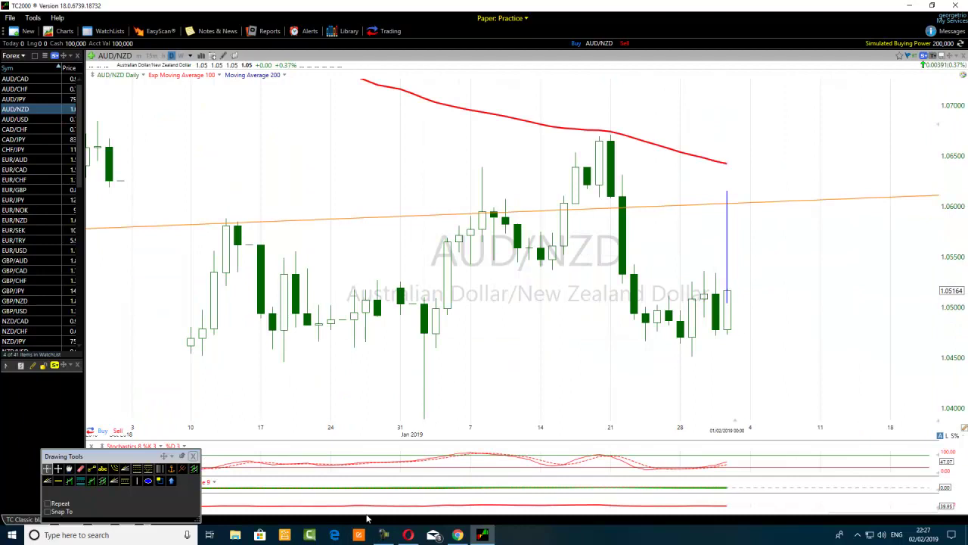
click(385, 535)
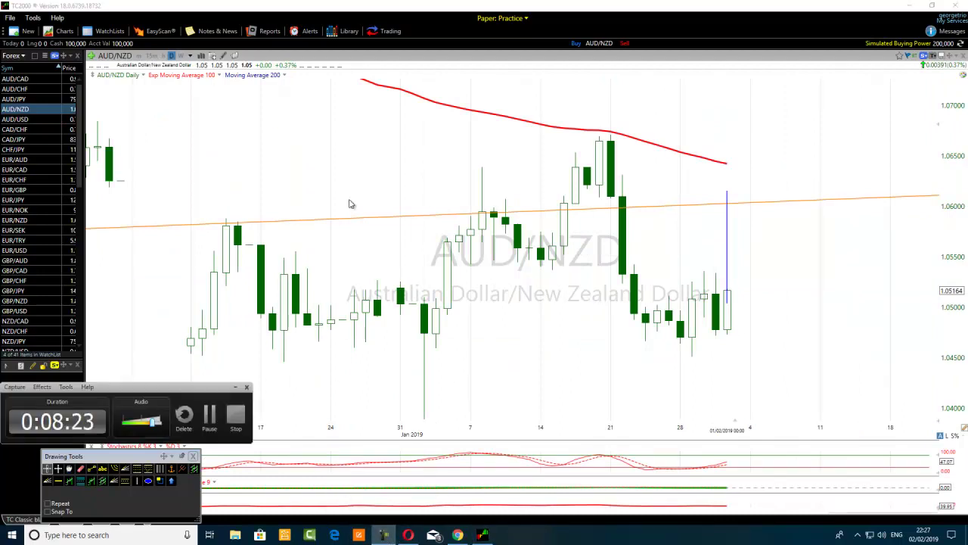
scroll(411, 199, down, 5)
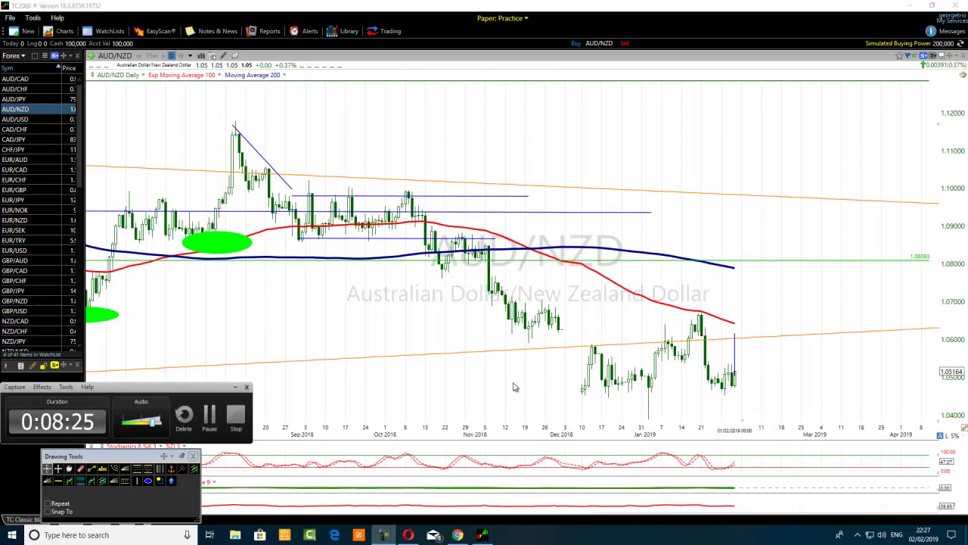
scroll(385, 368, down, 4)
scroll(530, 389, up, 3)
scroll(449, 378, down, 3)
Draw a falling trendline from the October 2018 high to late January 2019.
click(91, 469)
click(406, 192)
drag(407, 191, 733, 412)
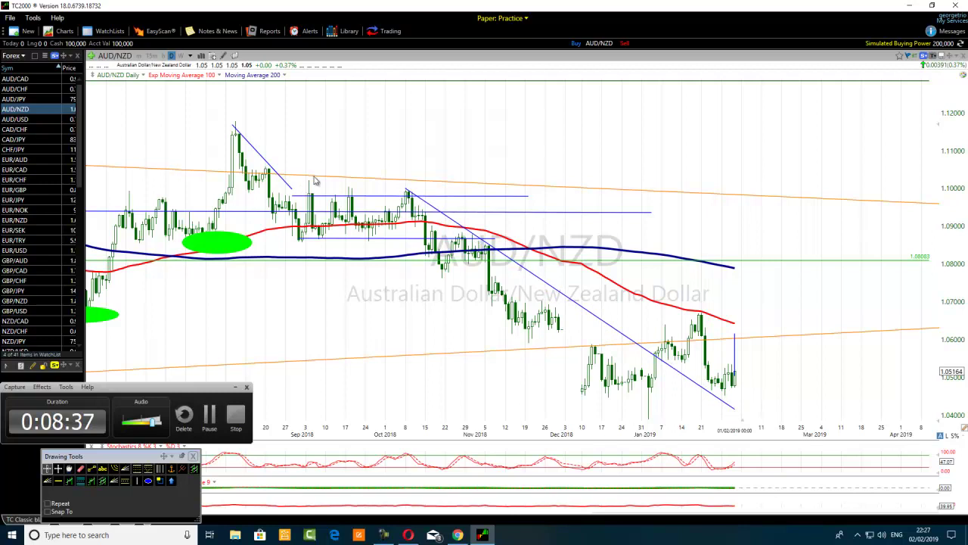
Recolour the October 2018 descending trendline from blue to red in Edit Trend Line.
right_click(613, 331)
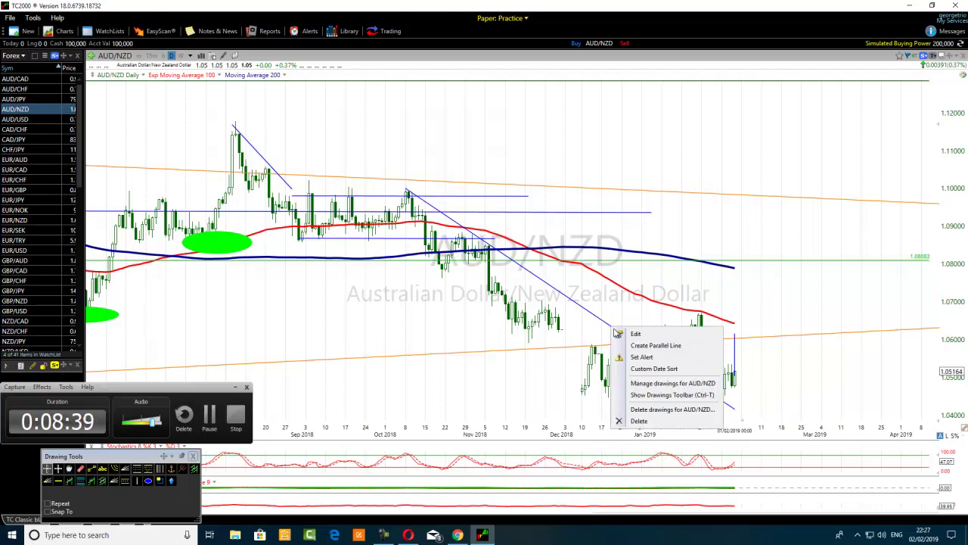
click(635, 335)
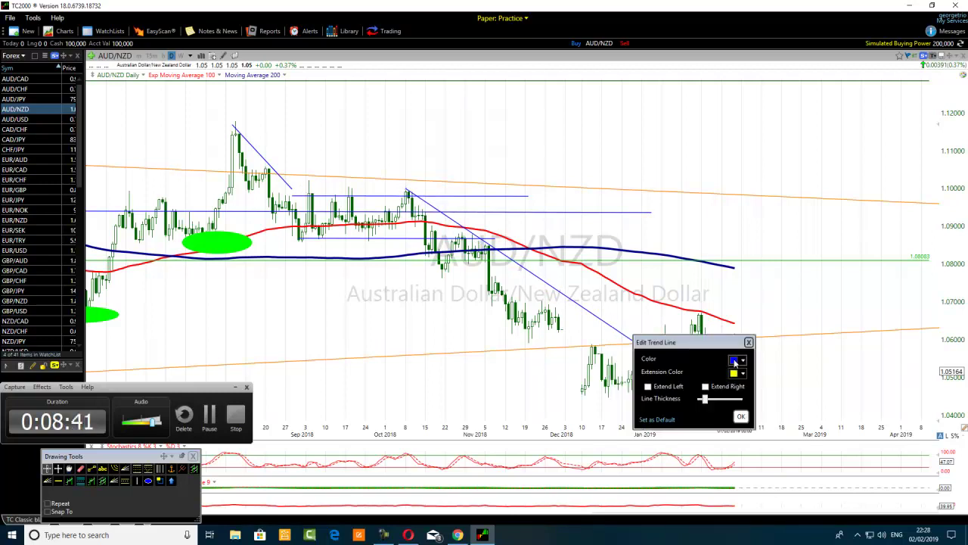
click(735, 363)
click(752, 426)
click(741, 416)
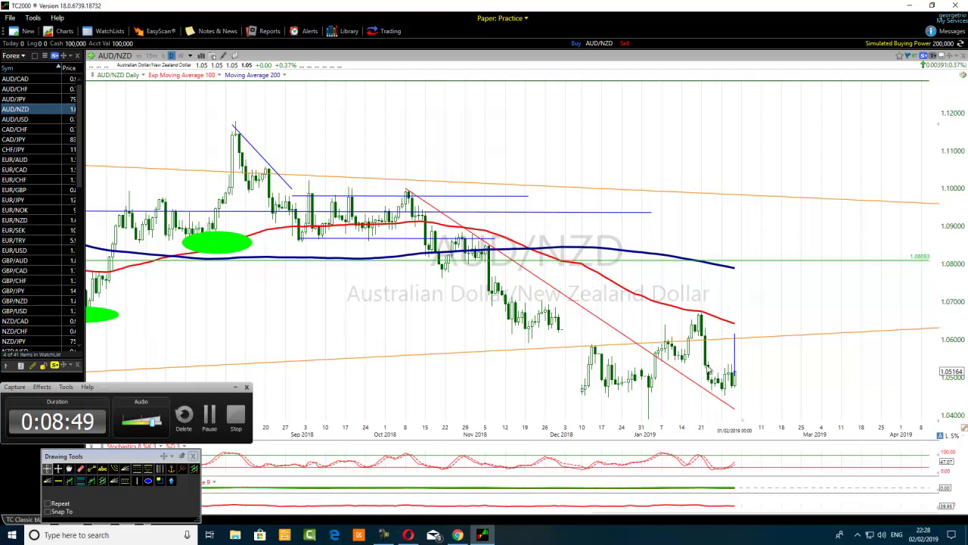
scroll(711, 390, up, 2)
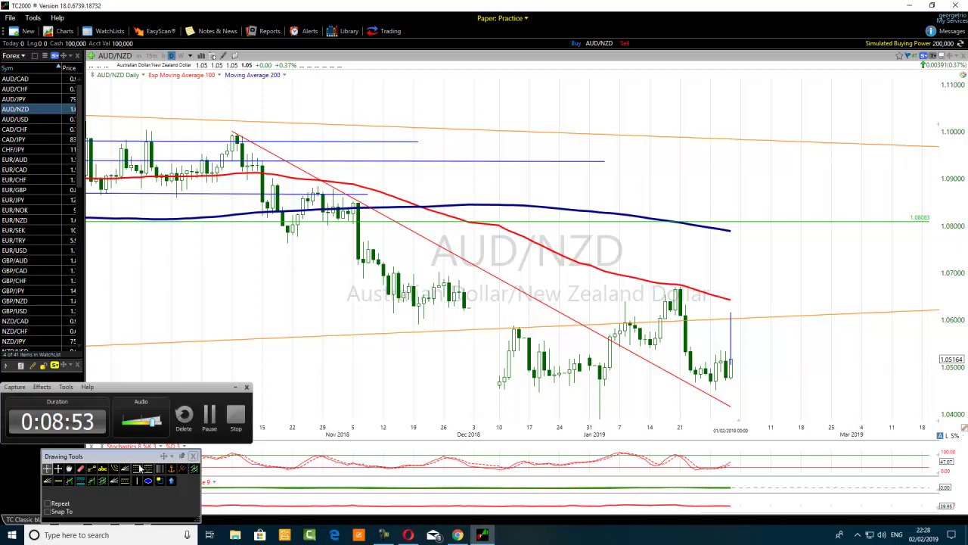
Draw a steep trendline from the late-January 2019 high down to about 1.040.
click(91, 468)
mouse_move(680, 286)
mouse_down()
mouse_move(724, 371)
mouse_move(720, 412)
mouse_up()
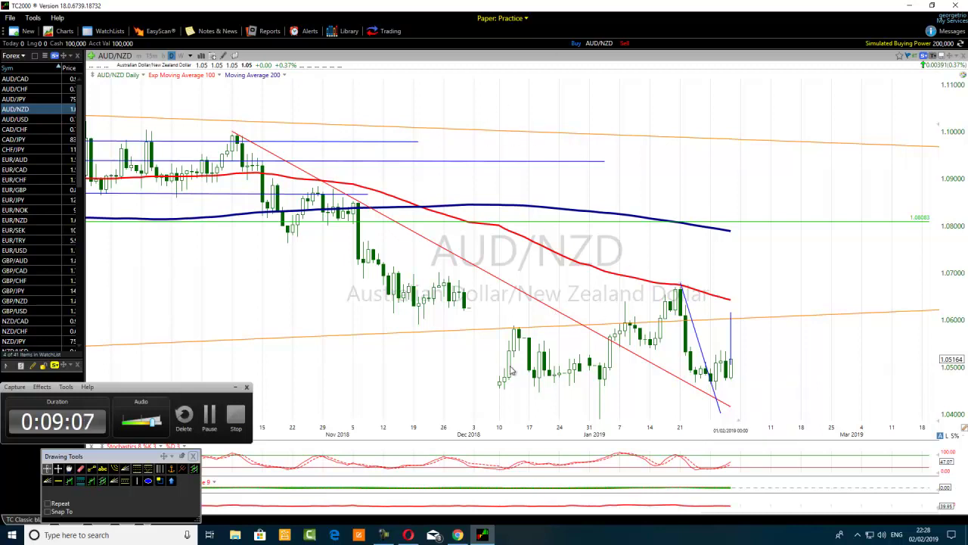
scroll(466, 367, down, 5)
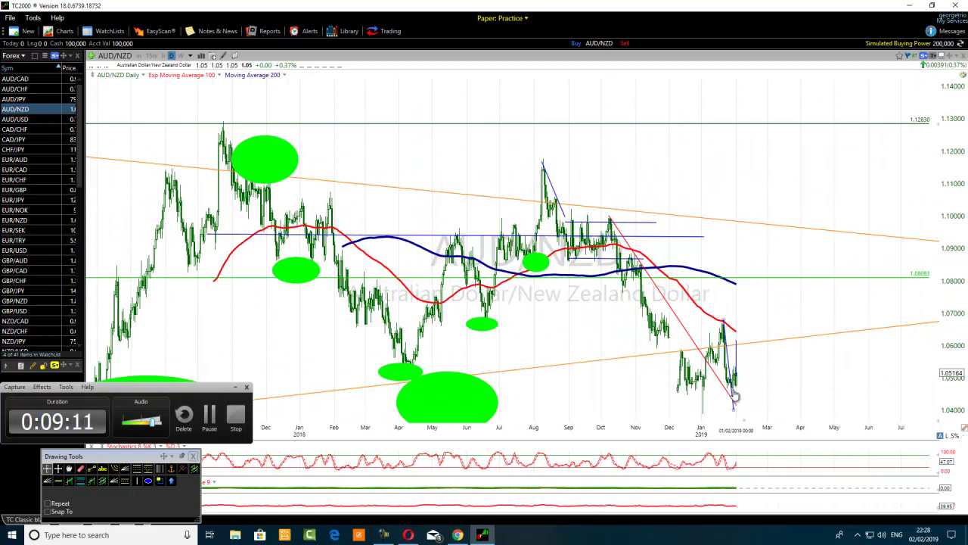
Set the AUD/NZD chart to the Monthly timeframe and zoom in on the triangle.
click(191, 56)
scroll(151, 299, down, 2)
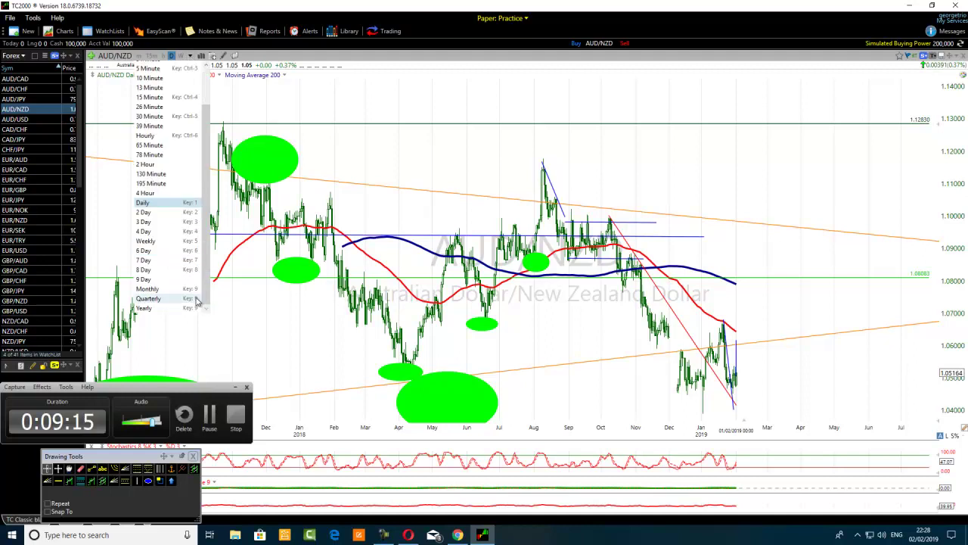
click(146, 293)
scroll(710, 317, up, 5)
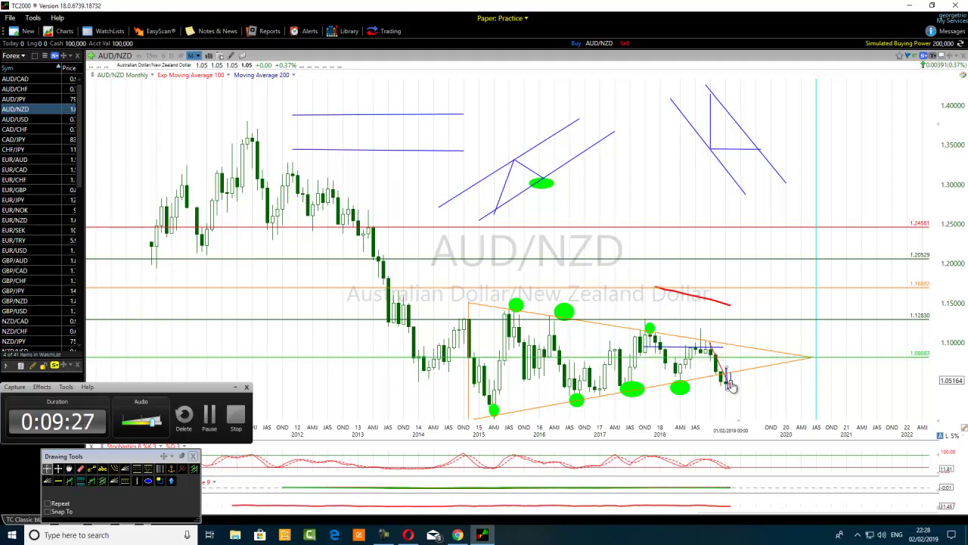
mouse_move(728, 385)
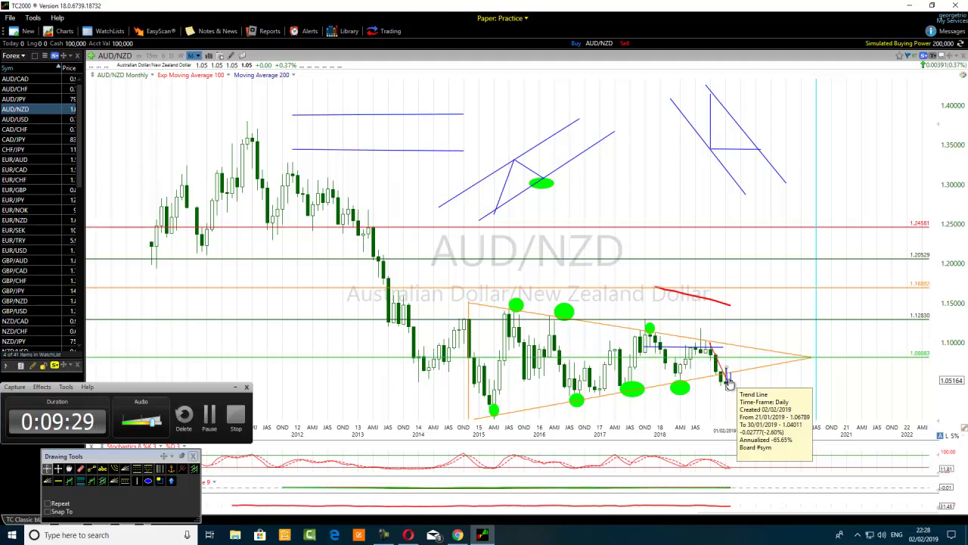
Switch to the hourly chart and draw a horizontal resistance line across the highs at 1.05324.
click(163, 57)
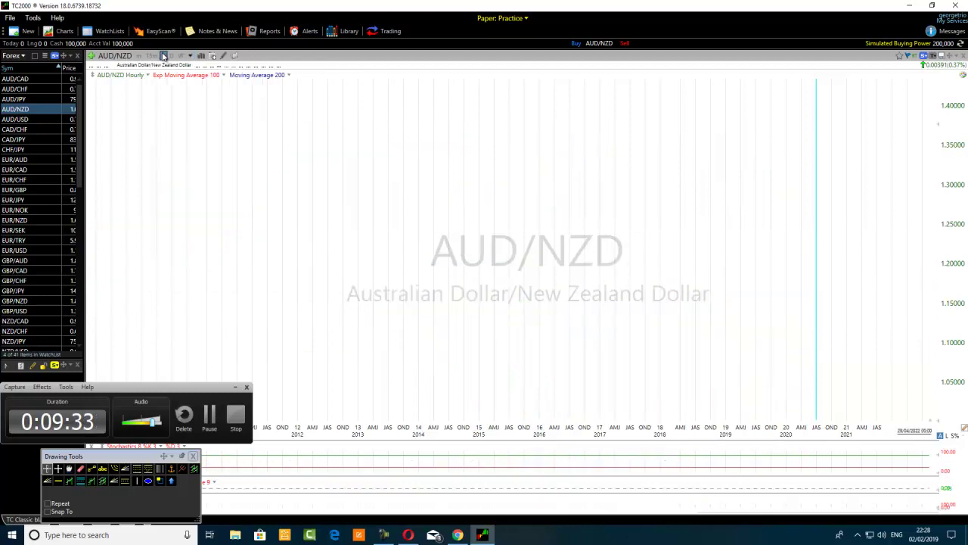
scroll(453, 317, down, 5)
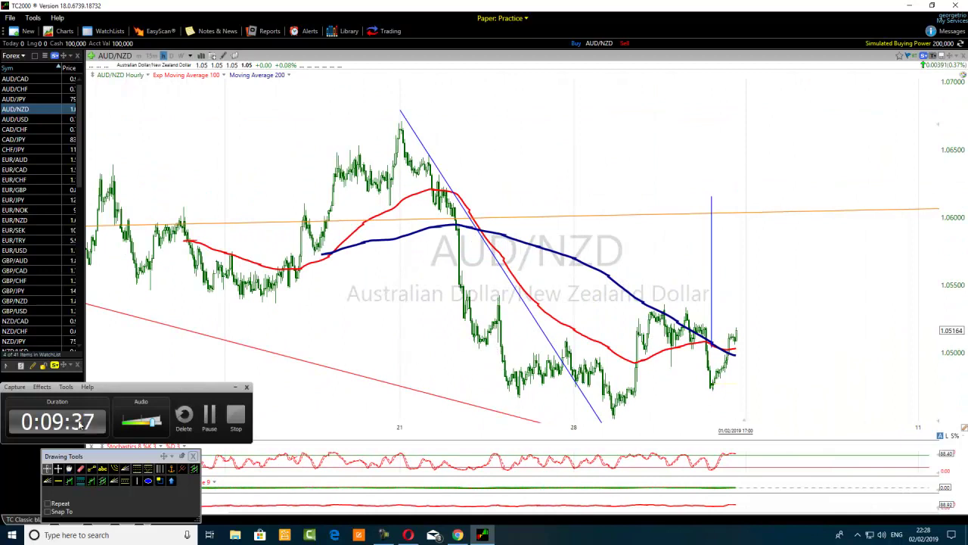
click(91, 468)
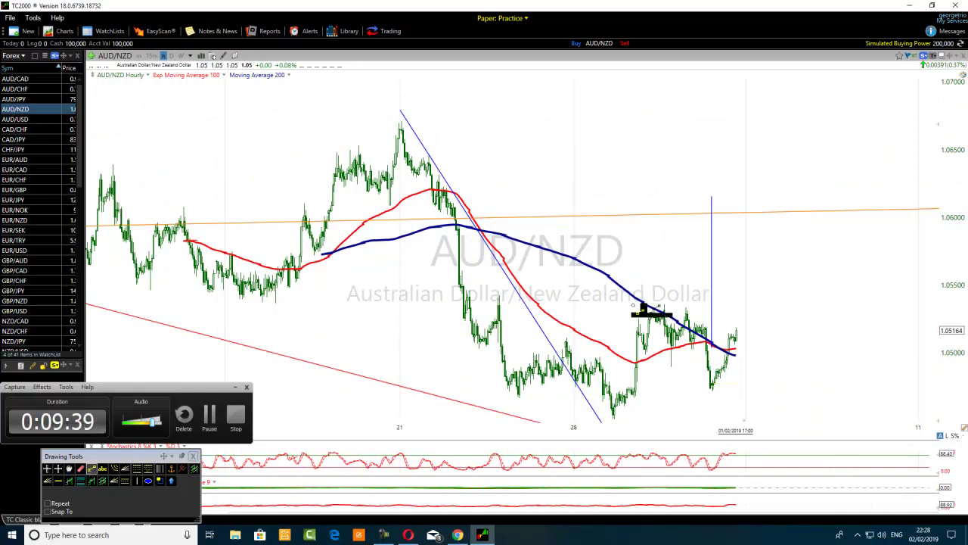
drag(488, 308, 775, 309)
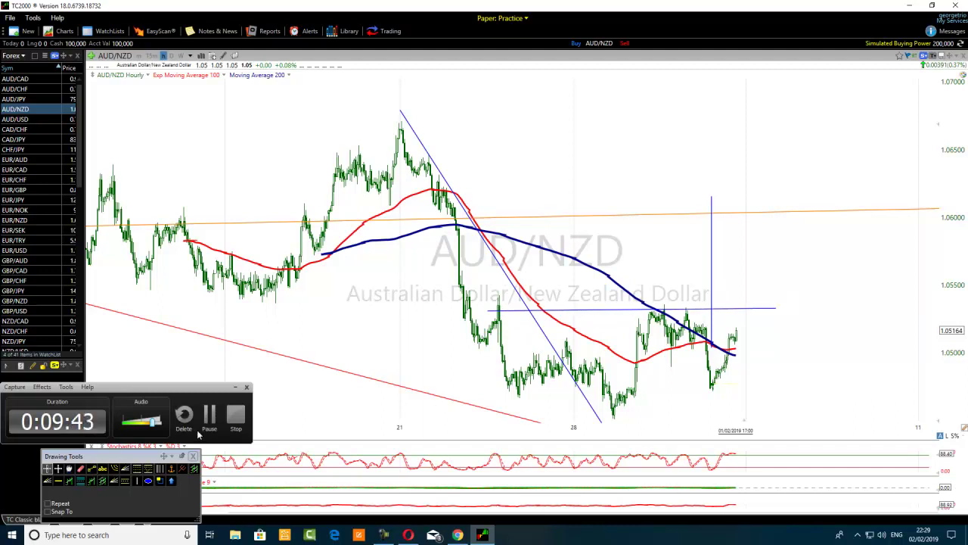
Draw a support line along the late-January lows near 1.0481 and select it.
click(90, 468)
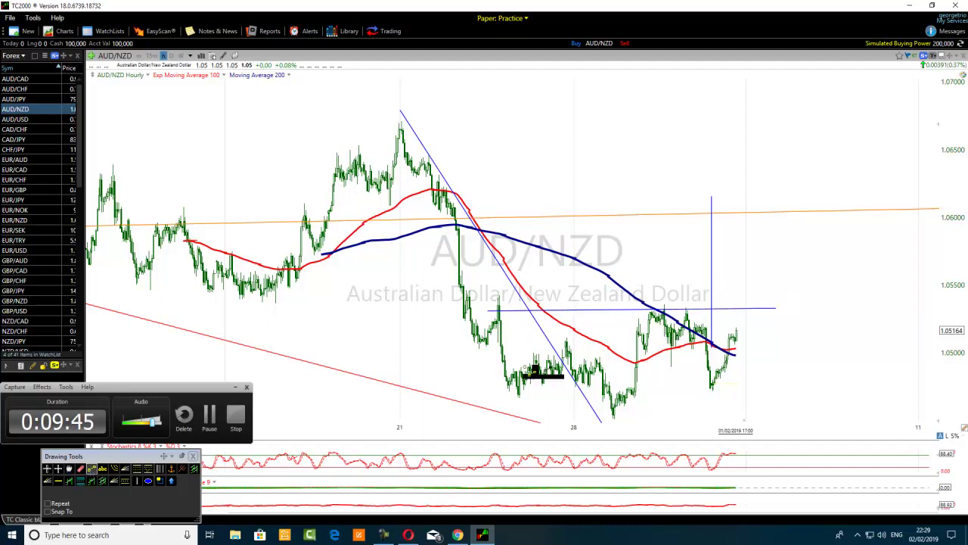
drag(506, 385, 816, 378)
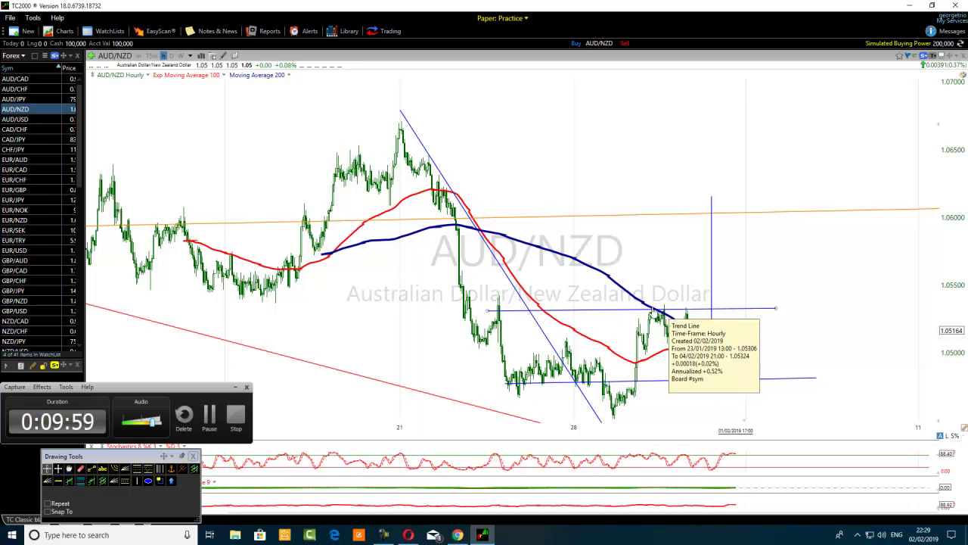
click(709, 379)
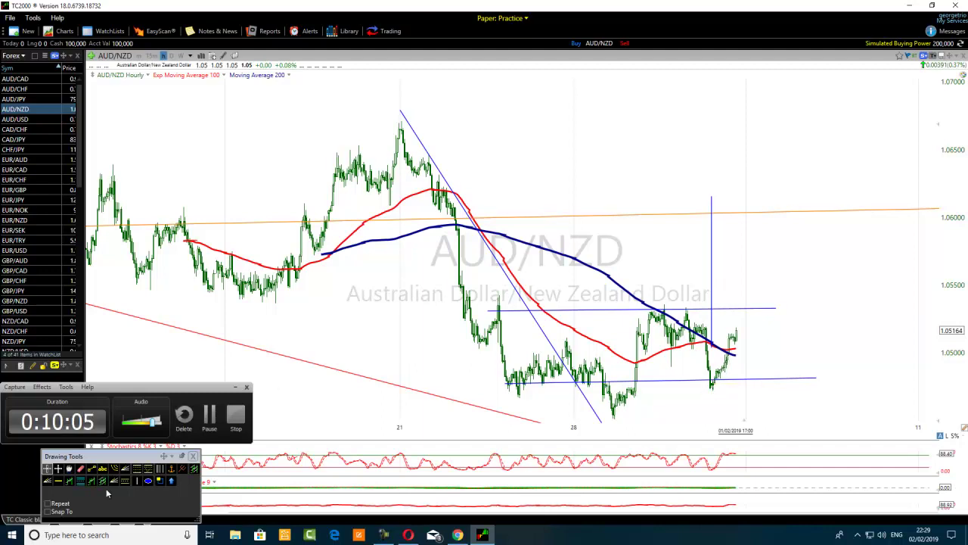
Add a middle horizontal line at about 1.05055, erasing a misplaced first attempt.
click(59, 481)
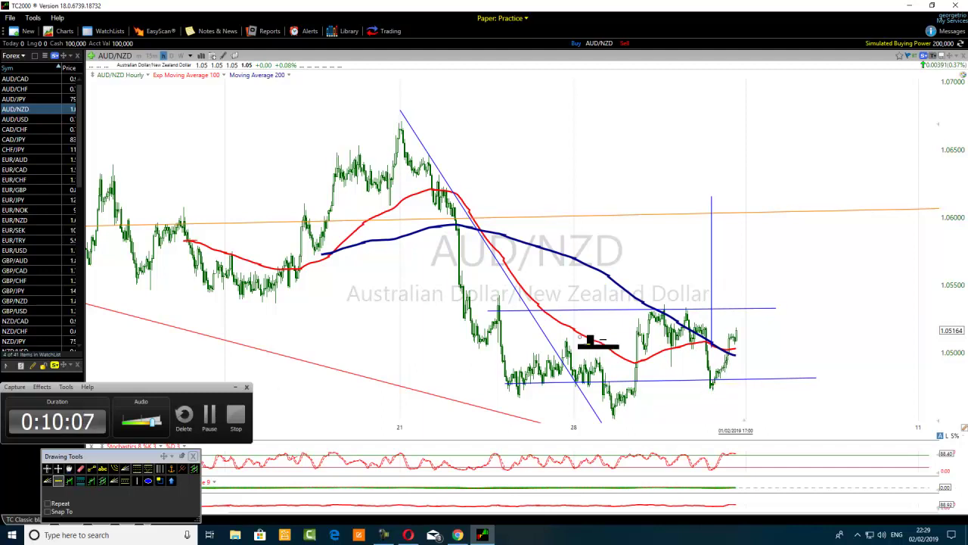
click(491, 342)
drag(703, 345, 529, 311)
click(81, 469)
click(445, 313)
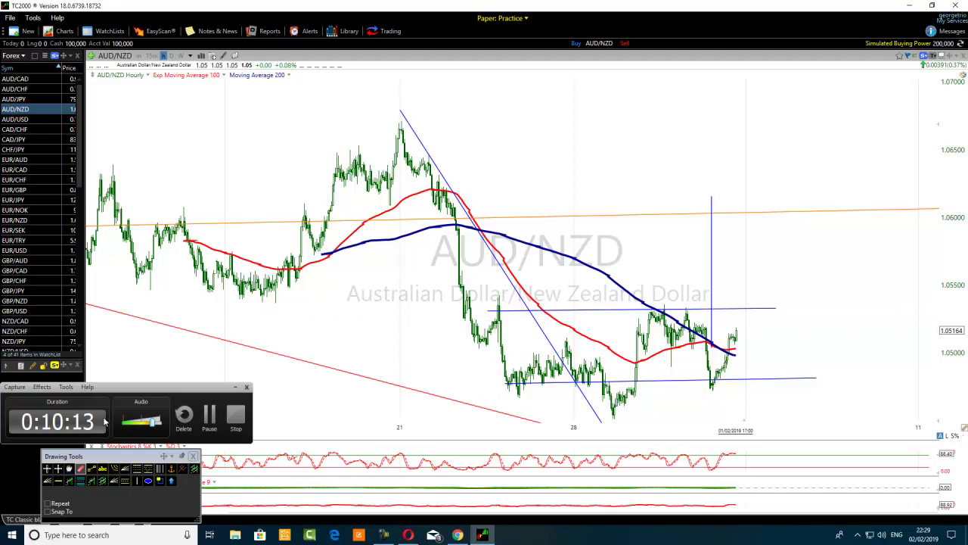
click(92, 469)
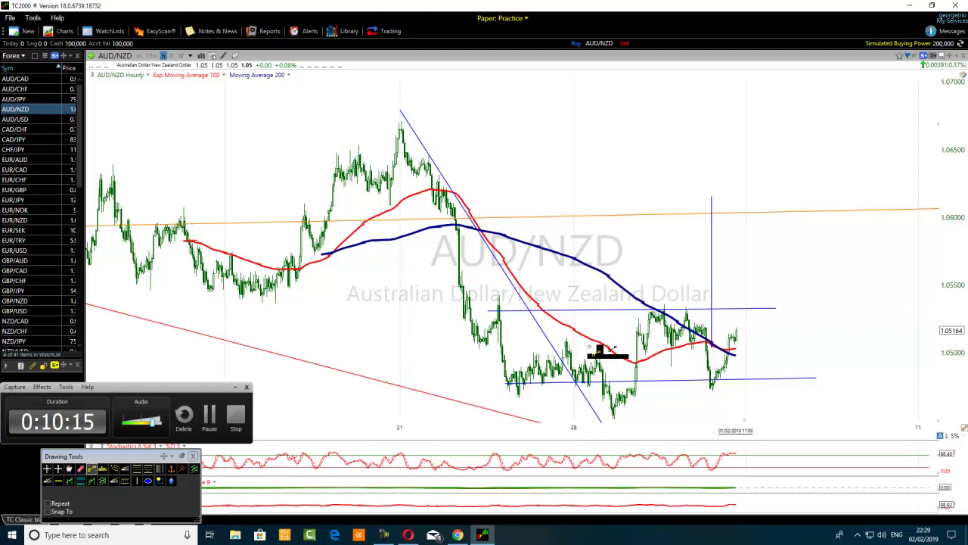
drag(492, 346, 802, 345)
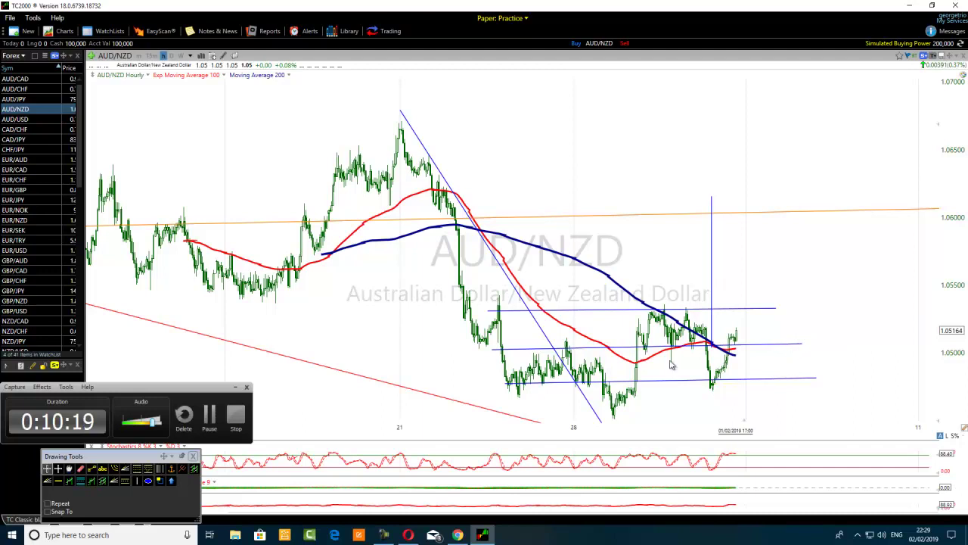
scroll(764, 398, up, 2)
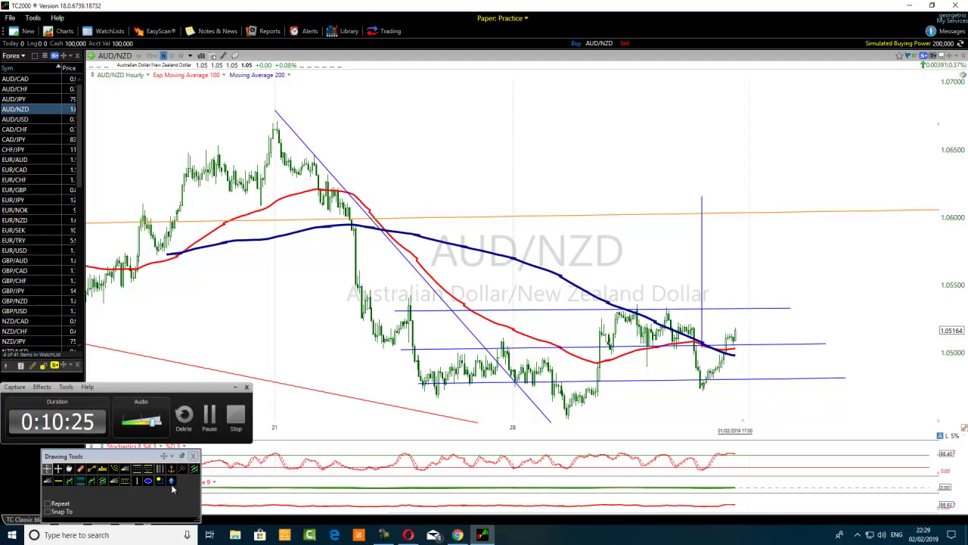
Draw a small green ellipse marker on the resistance line beside the latest bars.
click(148, 480)
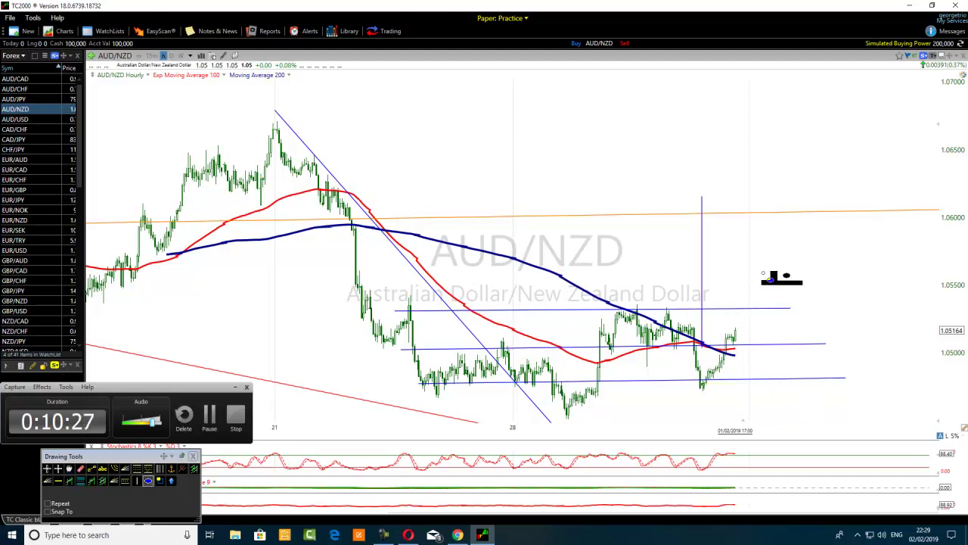
drag(738, 296, 724, 310)
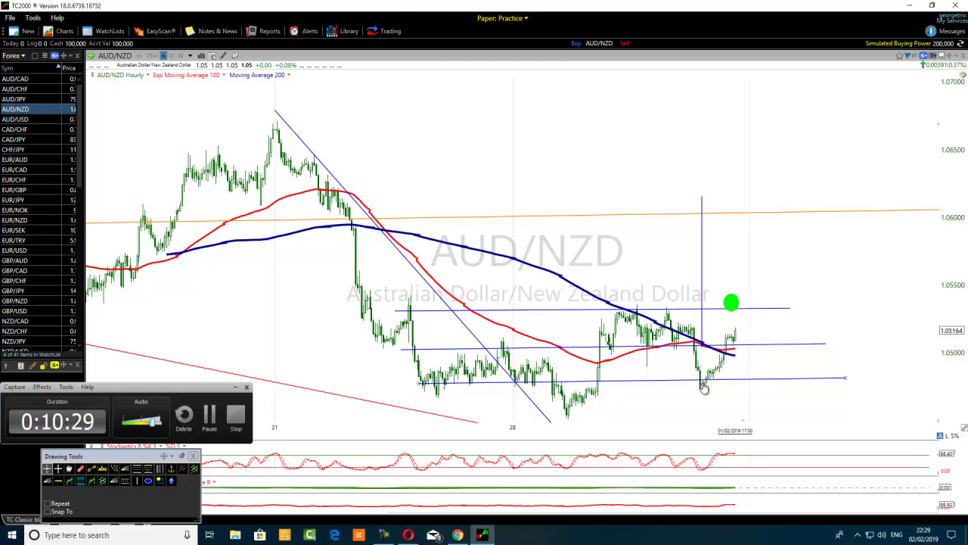
mouse_move(704, 388)
mouse_move(730, 350)
mouse_move(732, 313)
Sketch a bullish zigzag from the green marker: up, back to resistance, then steeply toward 1.07.
click(92, 468)
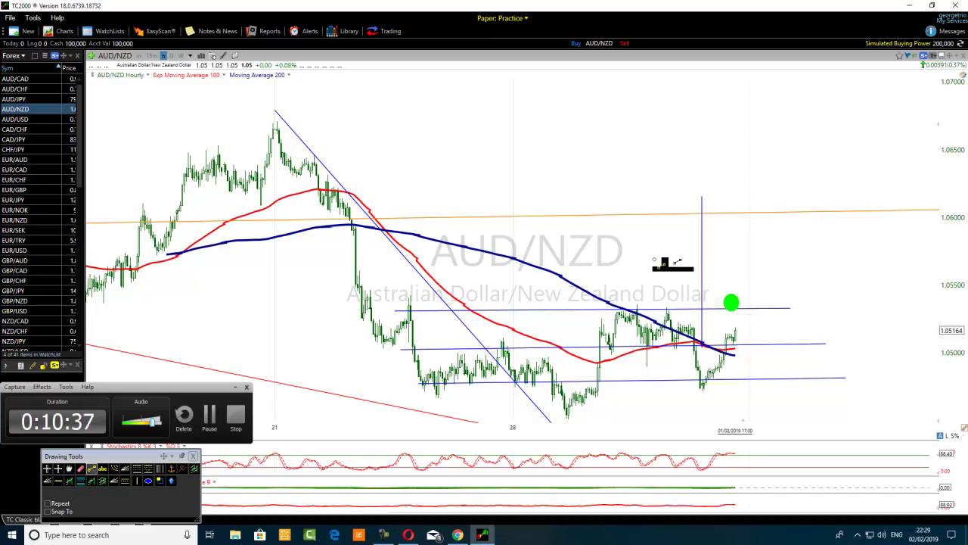
drag(740, 310, 759, 267)
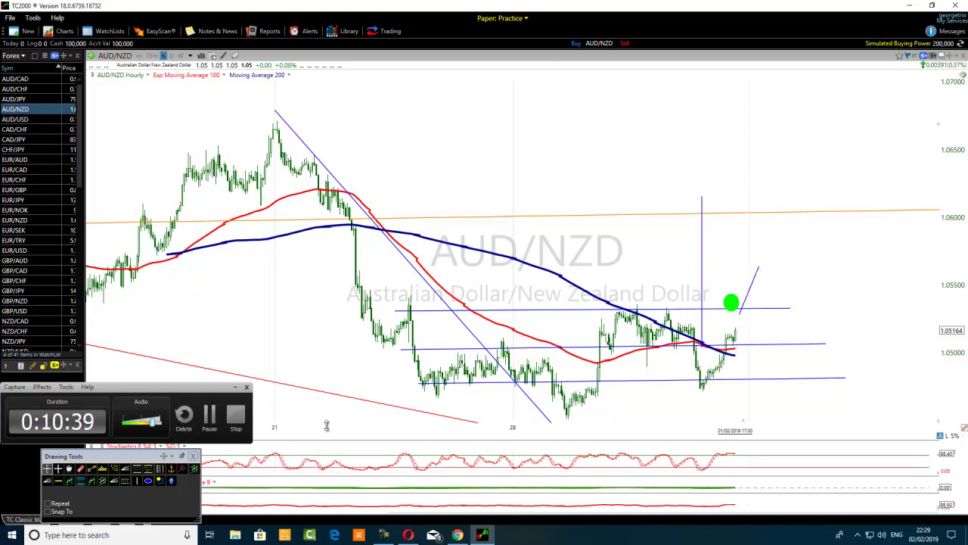
click(91, 468)
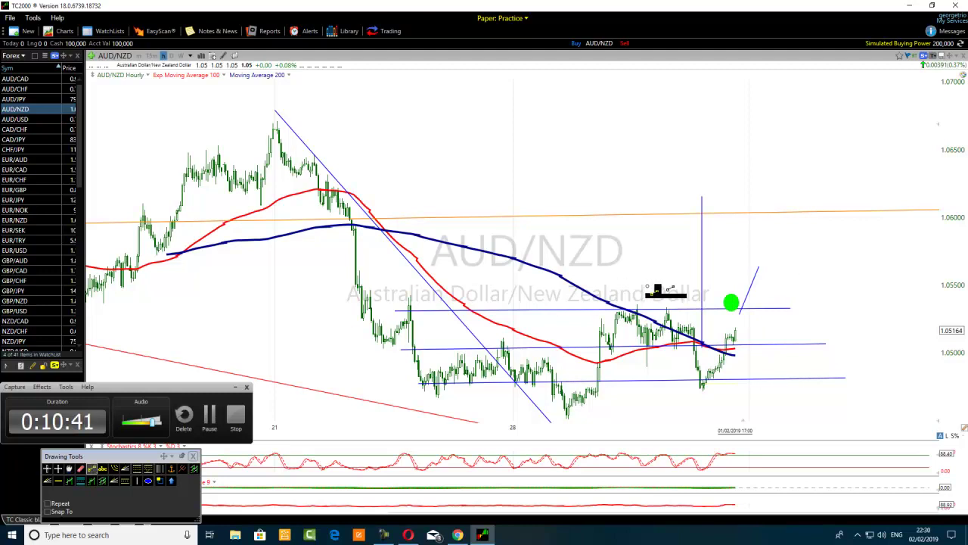
drag(758, 267, 770, 311)
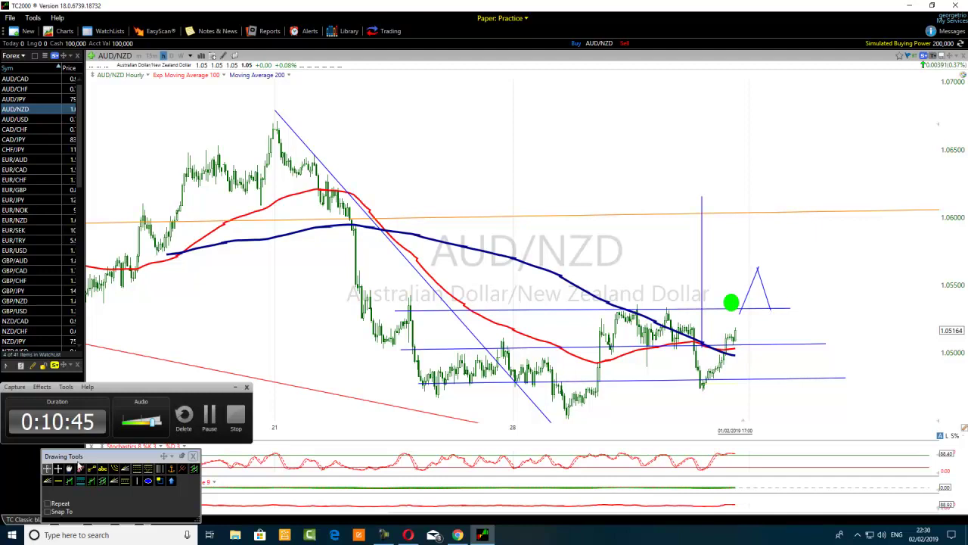
click(91, 468)
mouse_move(770, 309)
mouse_down()
mouse_move(816, 212)
mouse_move(826, 110)
mouse_up()
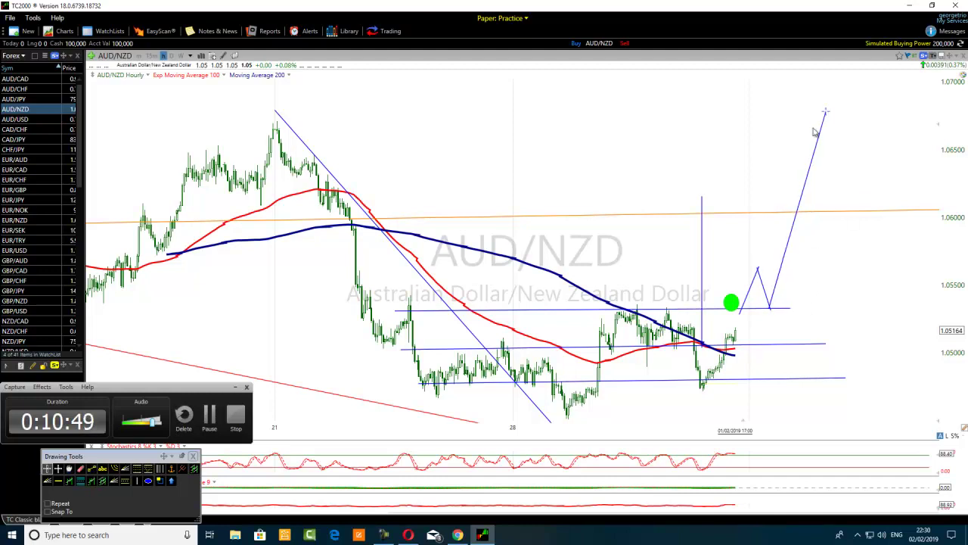
Sketch an alternative bearish path below the support line to 1.046 with a short bounce.
click(92, 469)
mouse_move(739, 311)
mouse_down()
mouse_move(802, 396)
mouse_move(844, 404)
mouse_up()
click(91, 469)
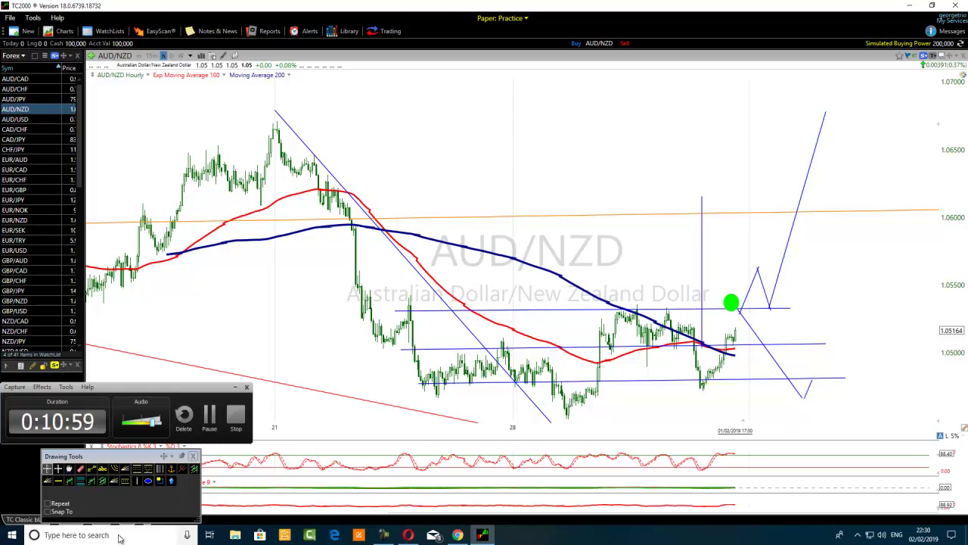
click(93, 470)
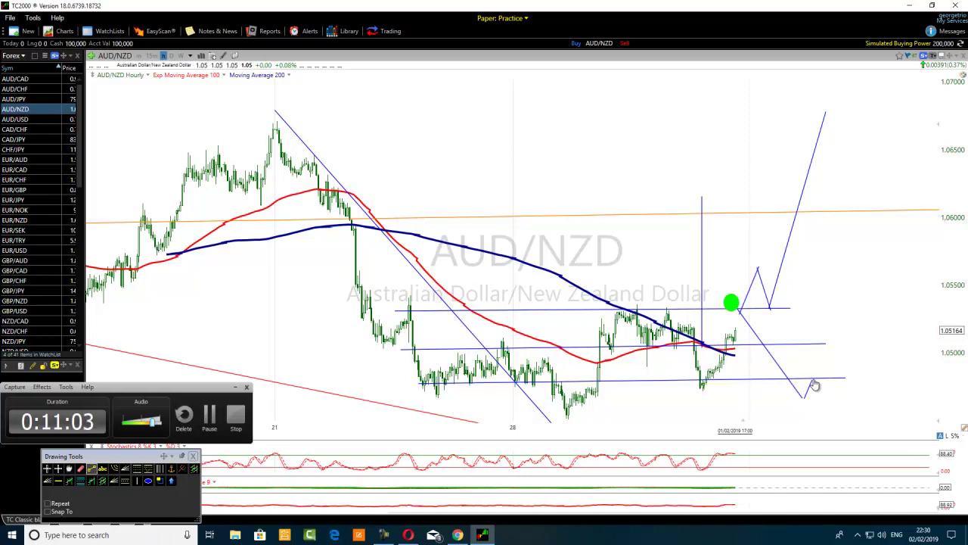
drag(804, 397, 810, 380)
Draw a short rising line at the earlier left-side peak.
click(91, 468)
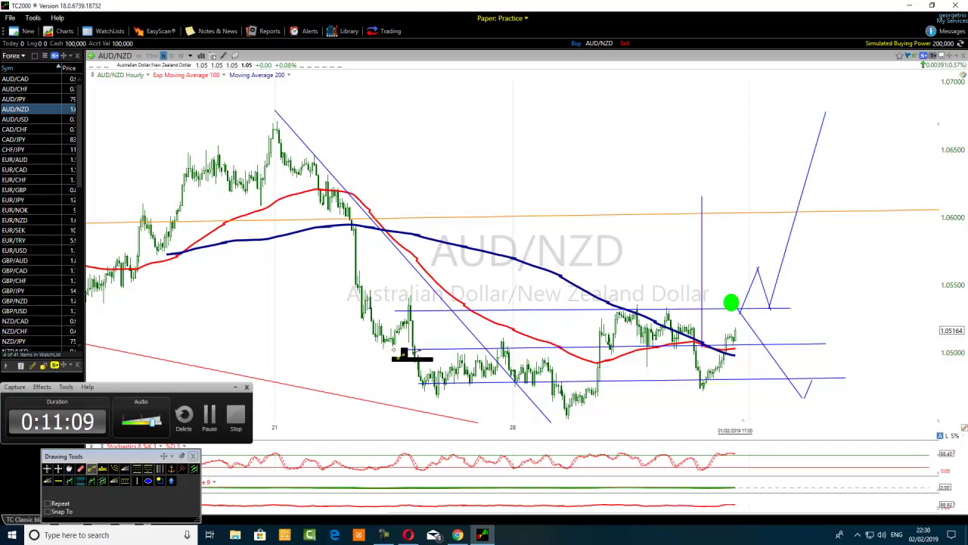
click(414, 311)
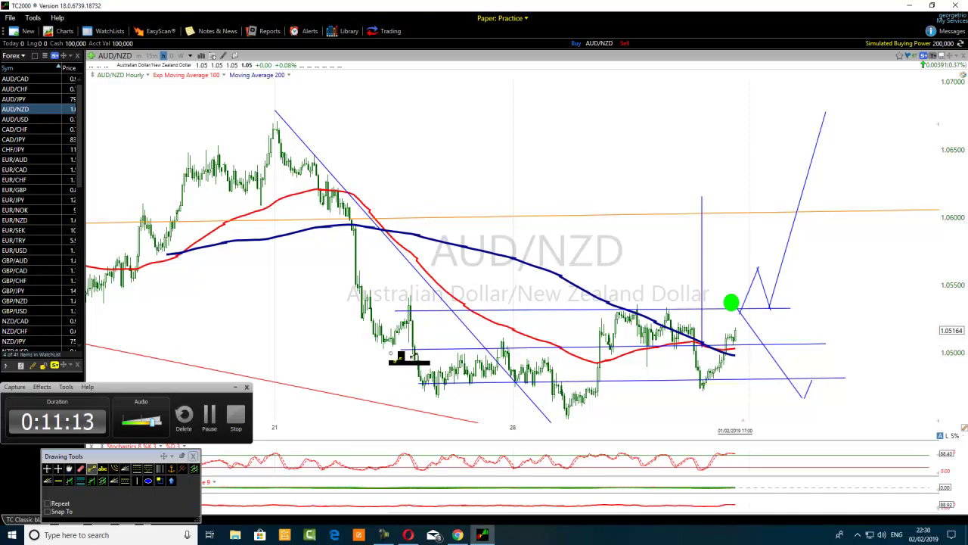
drag(390, 348, 412, 304)
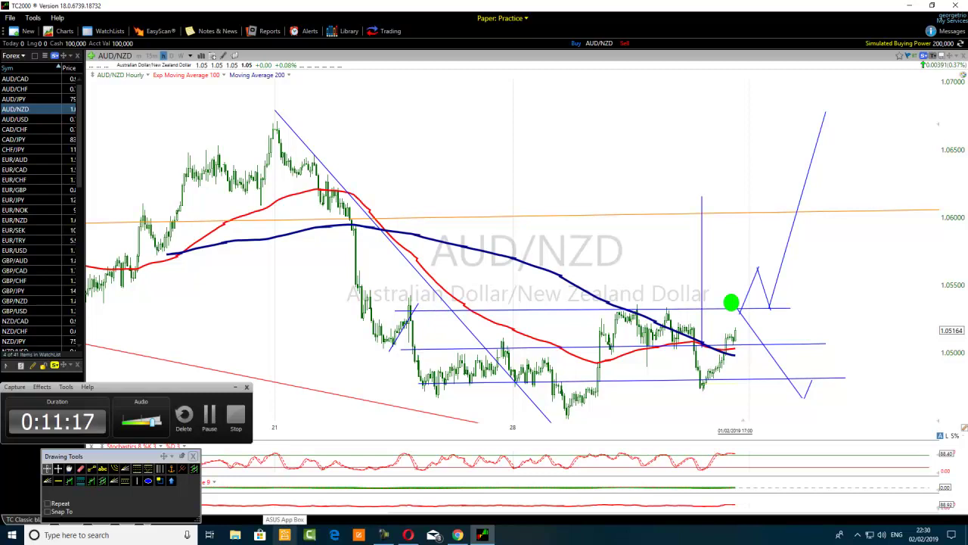